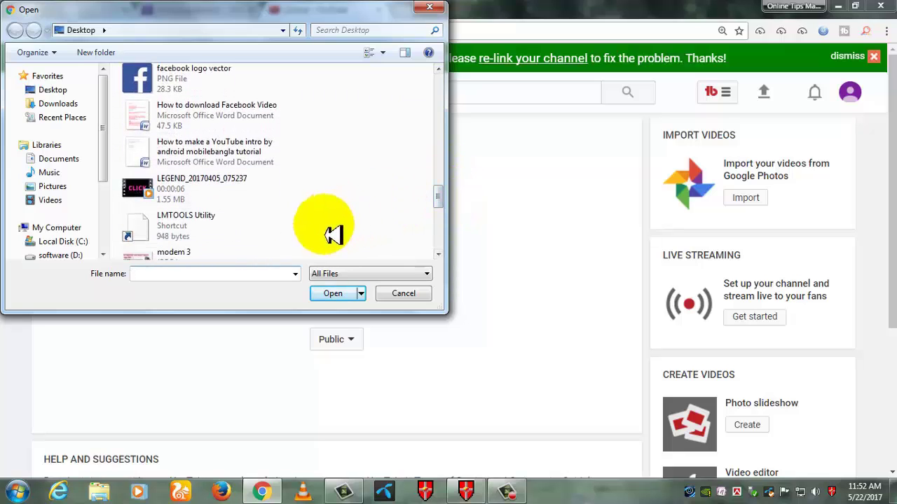
# Upload the LEGEND_20170405_075237 video from the Desktop and clear its prefilled title.
pyautogui.doubleClick(140, 200)
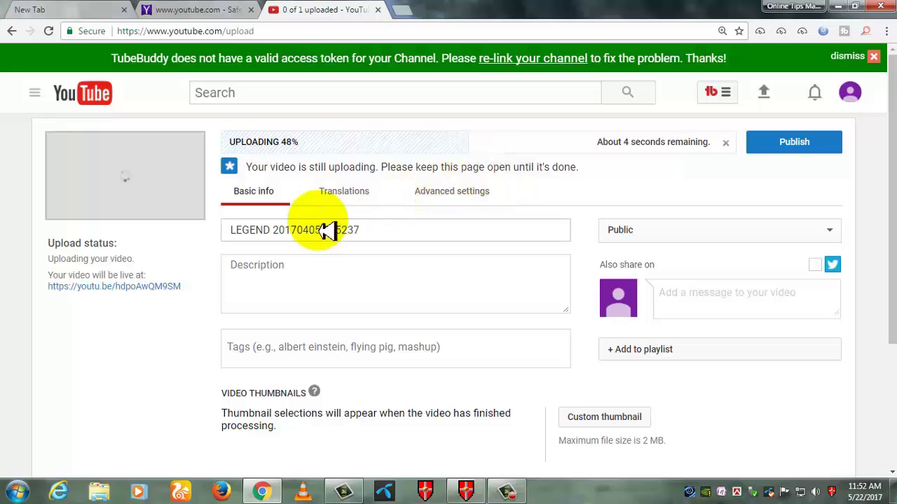
pyautogui.click(379, 242)
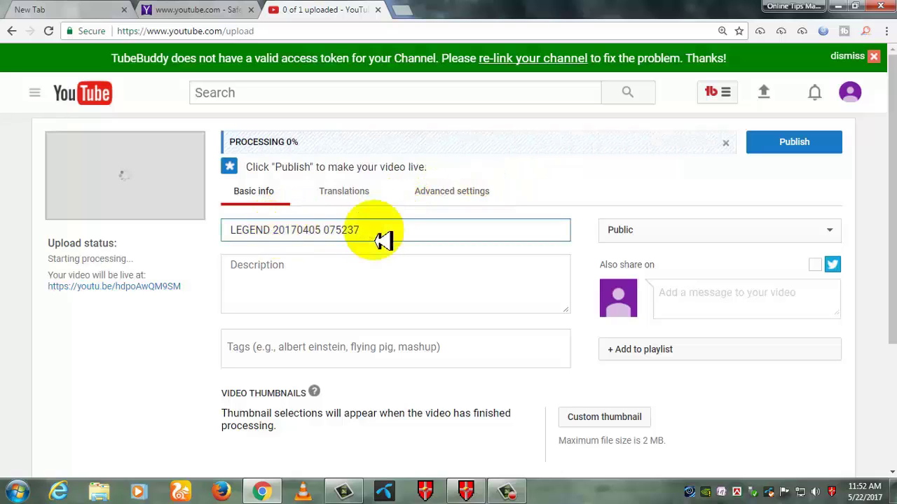
pyautogui.press('BackSpace')
pyautogui.press('BackSpace')
pyautogui.press('BackSpace')
pyautogui.press('BackSpace')
pyautogui.press('BackSpace')
pyautogui.press('BackSpace')
pyautogui.press('BackSpace')
pyautogui.press('BackSpace')
pyautogui.press('BackSpace')
pyautogui.press('BackSpace')
pyautogui.press('BackSpace')
pyautogui.press('BackSpace')
pyautogui.press('BackSpace')
pyautogui.press('BackSpace')
pyautogui.press('BackSpace')
pyautogui.press('BackSpace')
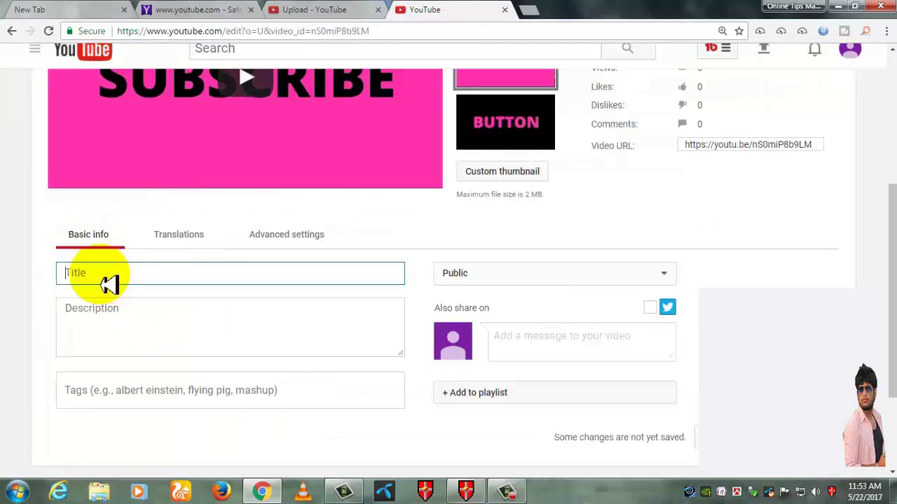
pyautogui.scroll(3, 105, 284)
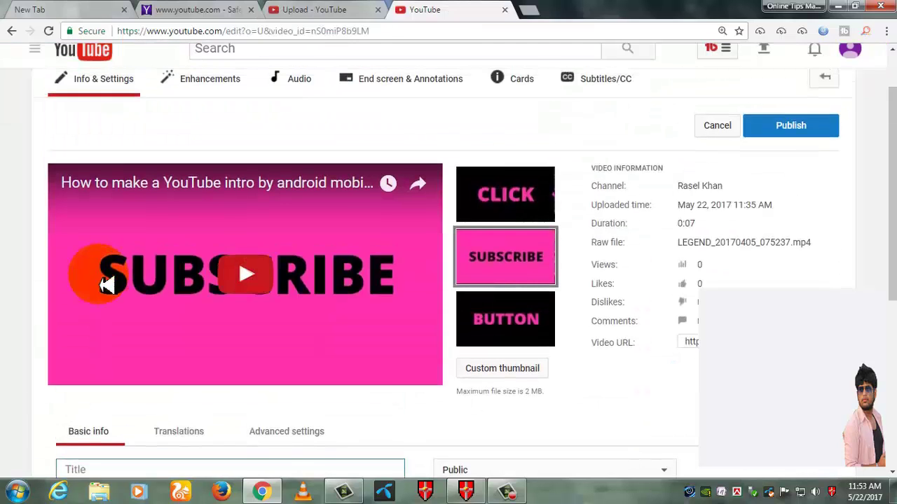
pyautogui.scroll(-1, 105, 283)
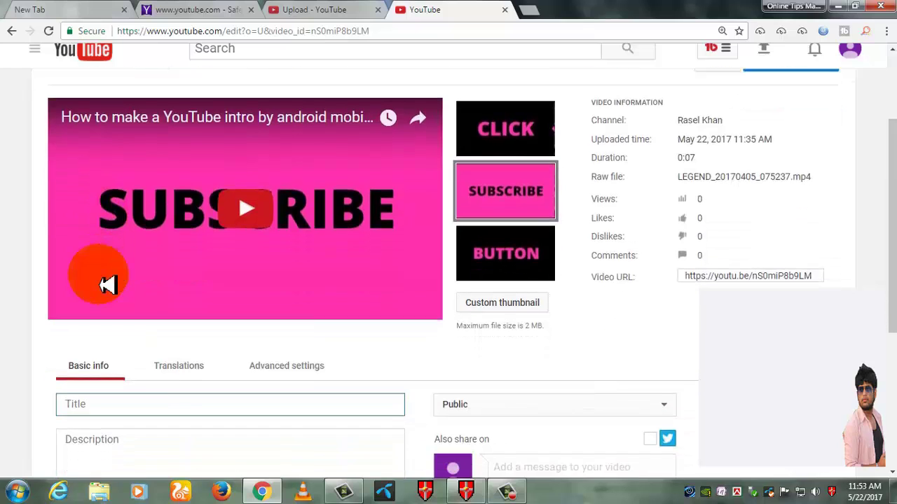
pyautogui.scroll(-2, 105, 284)
pyautogui.click(105, 284)
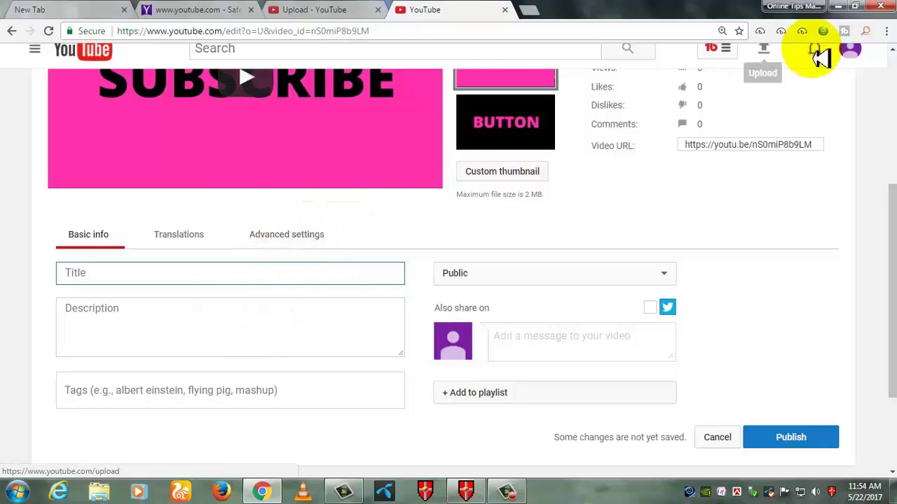
# Switch to the desktop and open the Word document "How to make a YouTube intro by android mobilebangla tutorial".
pyautogui.click(838, 5)
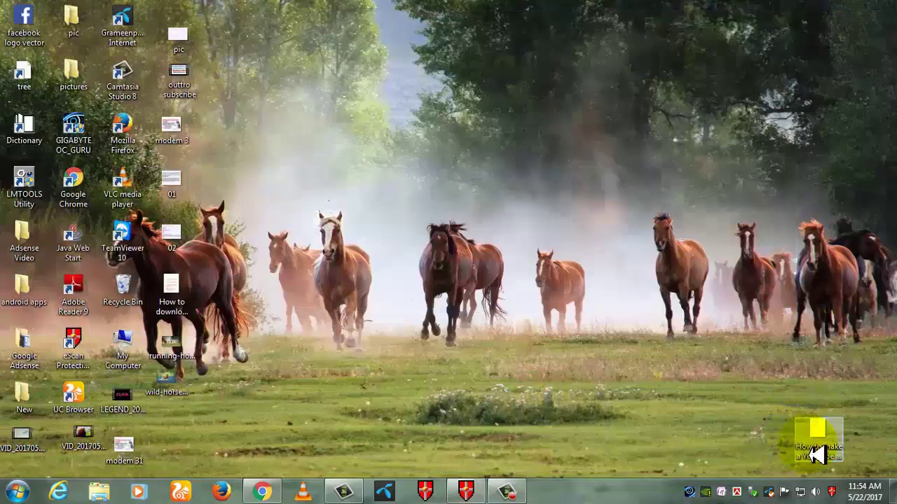
pyautogui.click(814, 452)
pyautogui.doubleClick(826, 448)
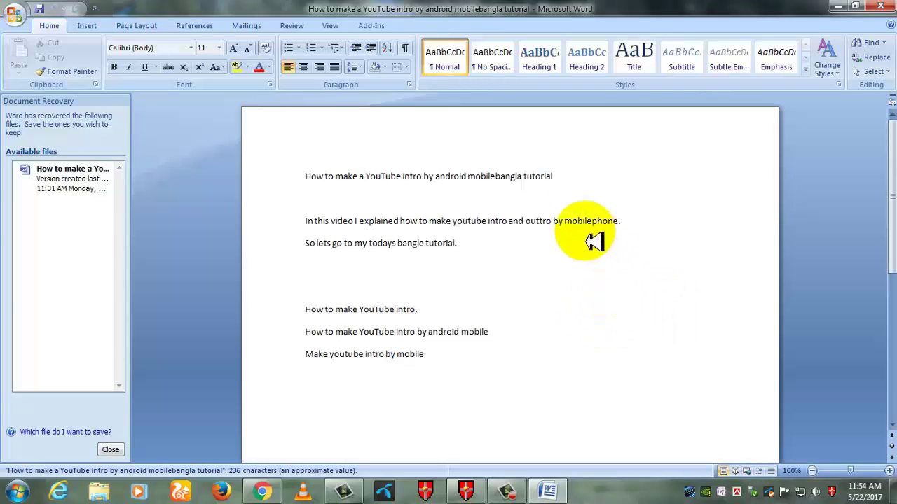
# Copy the line "How to make a YouTube intro by android mobilebangla tutorial" from the Word document into the video's title in Chrome.
pyautogui.moveTo(306, 179); pyautogui.dragTo(553, 187)
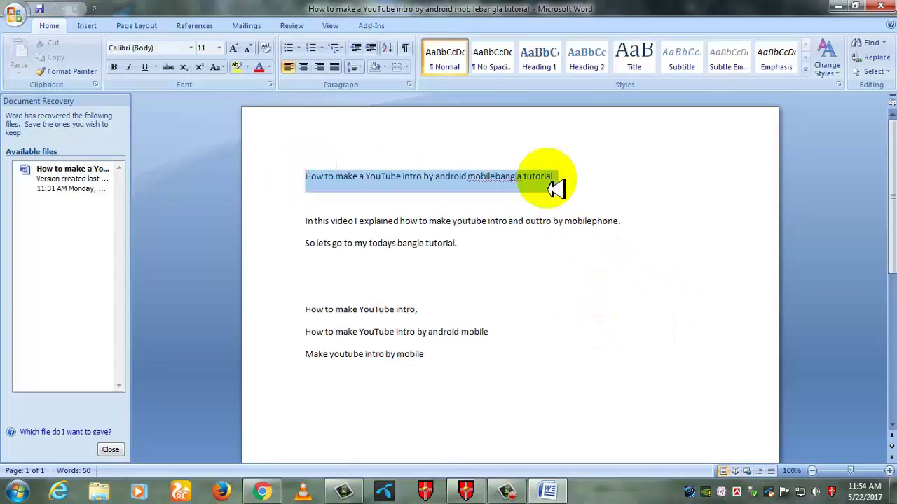
pyautogui.rightClick(453, 177)
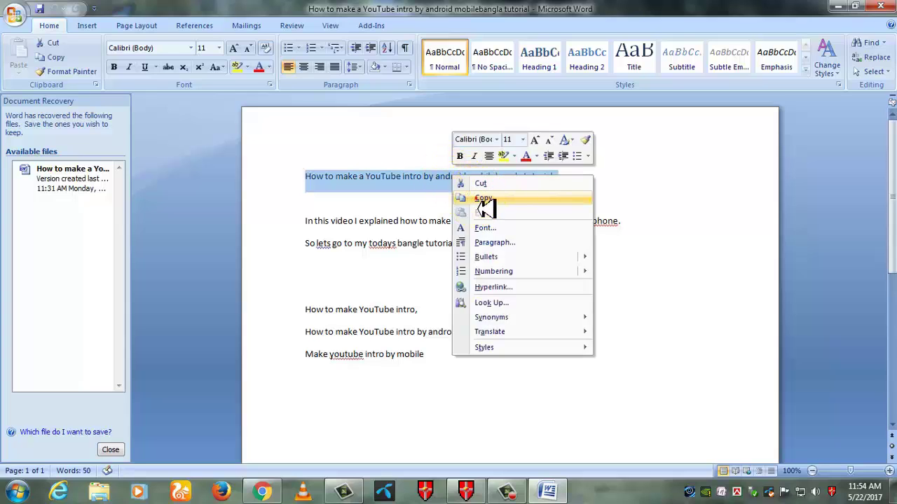
pyautogui.click(484, 200)
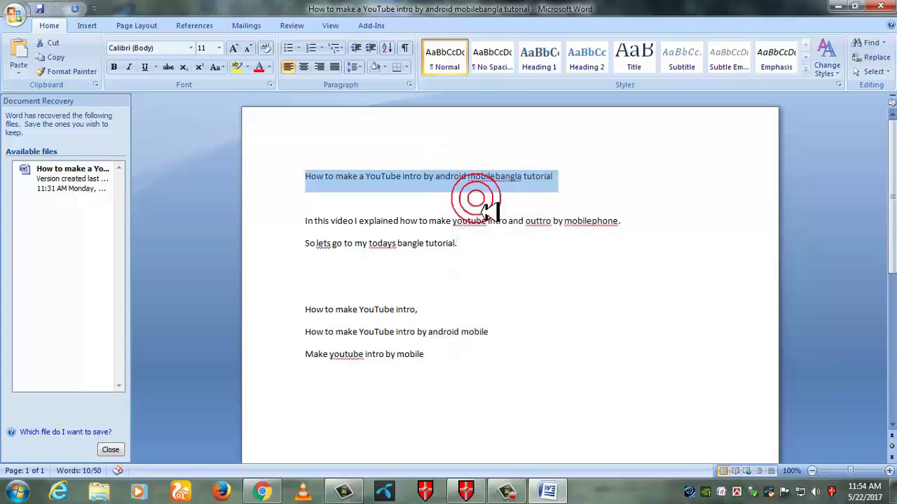
pyautogui.click(258, 493)
pyautogui.click(110, 276)
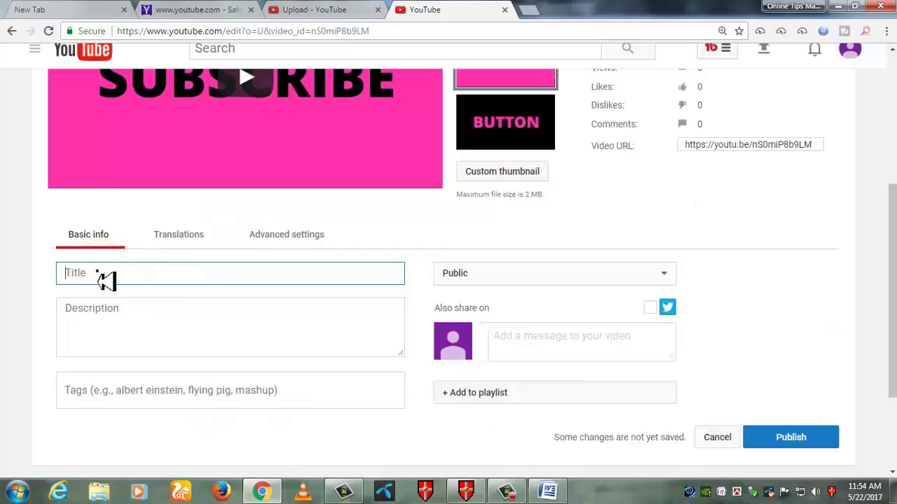
pyautogui.rightClick(99, 274)
pyautogui.click(134, 351)
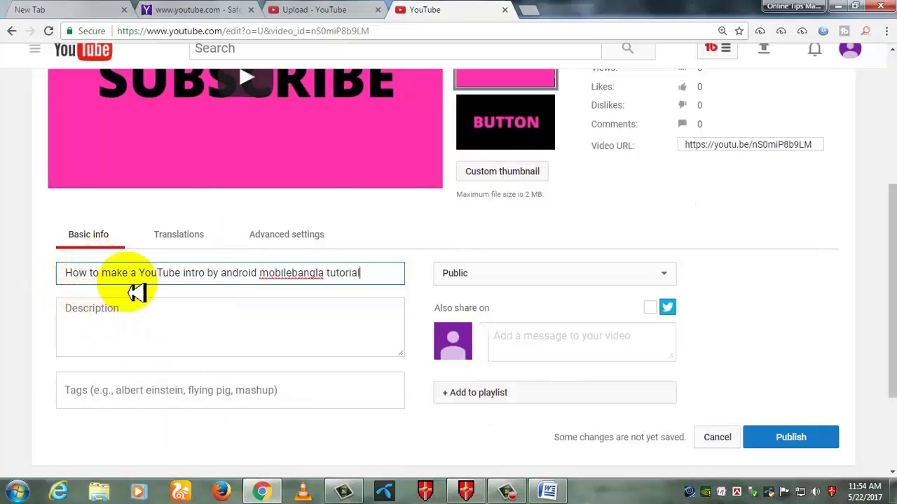
# Correct the video title to "How to make a YouTube intro by android mobile bangla tutorial.".
pyautogui.click(290, 273)
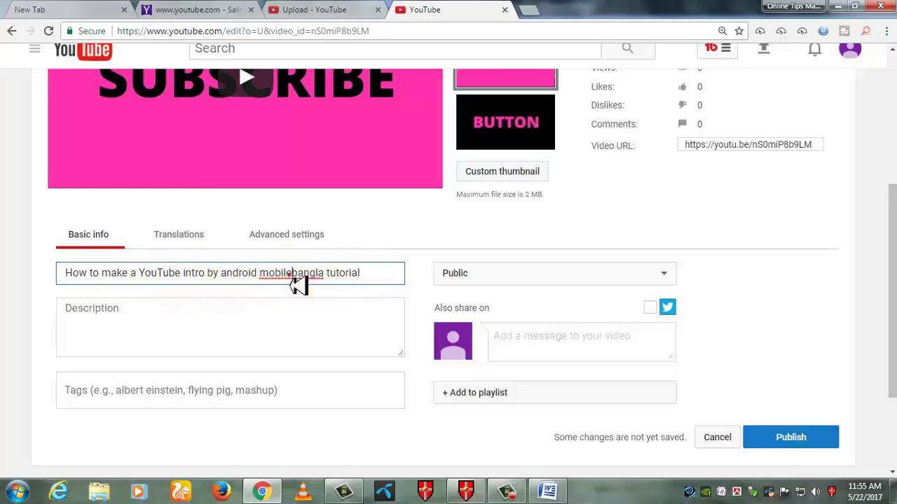
pyautogui.click(361, 275)
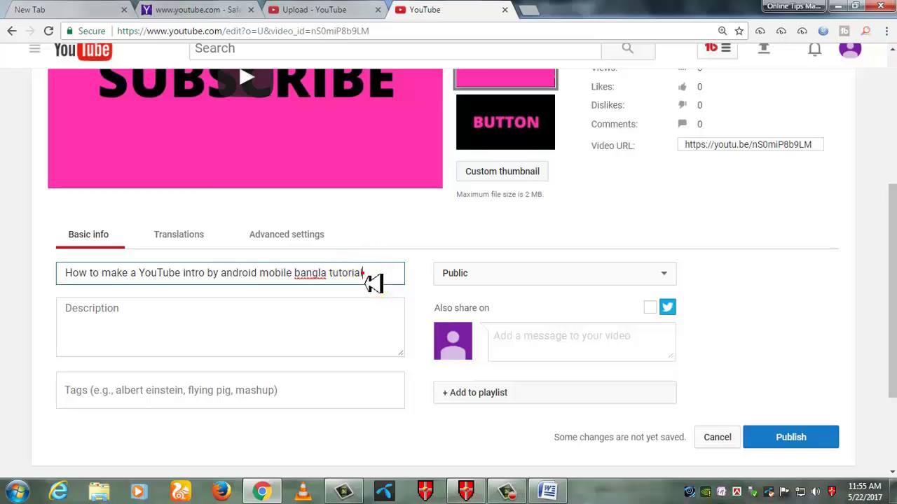
pyautogui.click(369, 281)
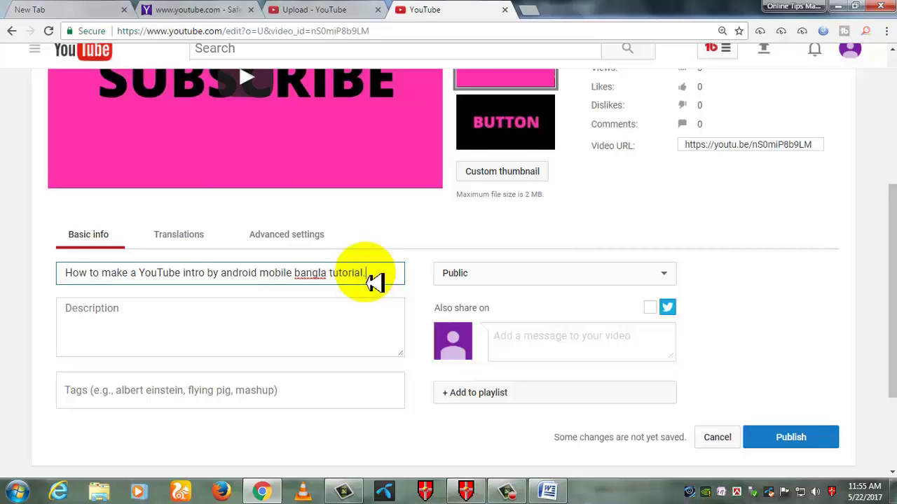
# Copy the two sentences from "In this video I explained" to "todays bangle tutorial." from the Word document into the video's description in Chrome.
pyautogui.click(136, 318)
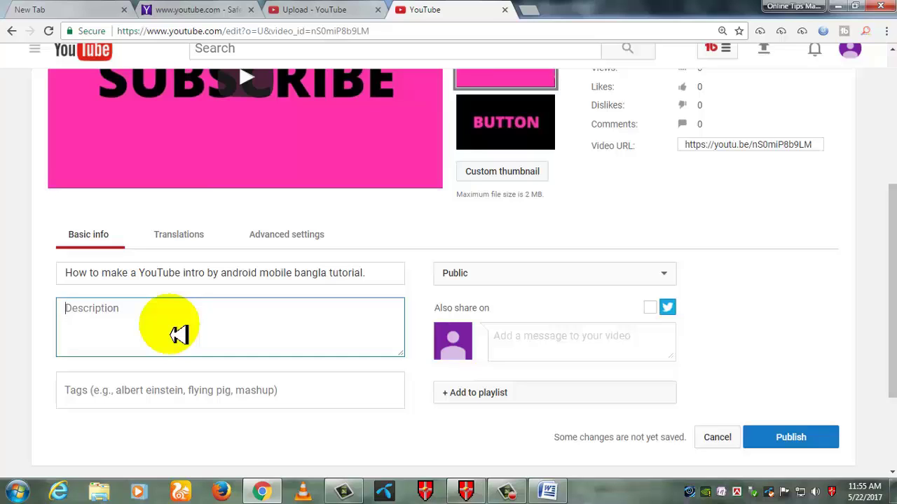
pyautogui.scroll(2, 179, 335)
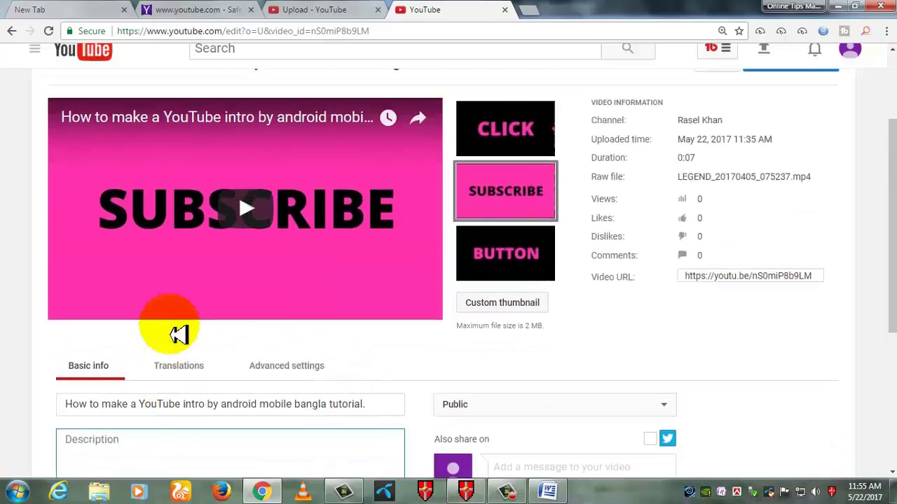
pyautogui.scroll(-2, 179, 335)
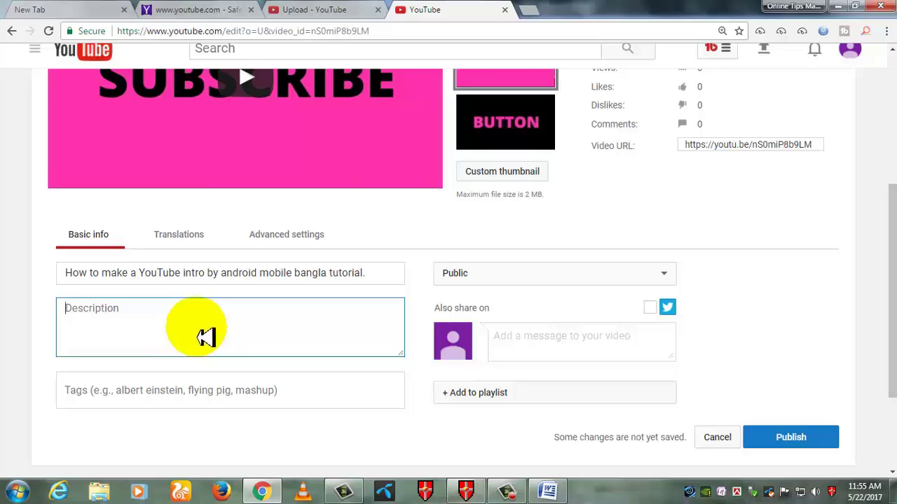
pyautogui.click(838, 6)
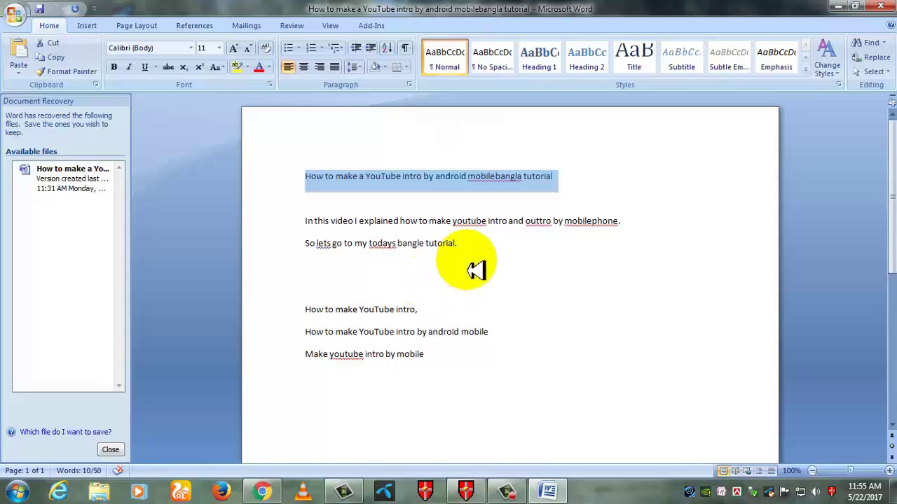
pyautogui.moveTo(464, 246); pyautogui.dragTo(315, 234)
pyautogui.rightClick(335, 237)
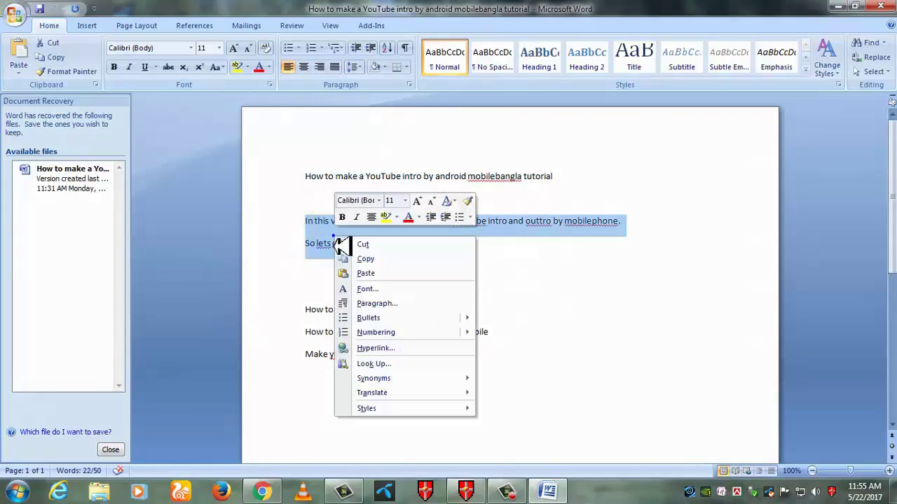
pyautogui.click(381, 260)
pyautogui.click(265, 492)
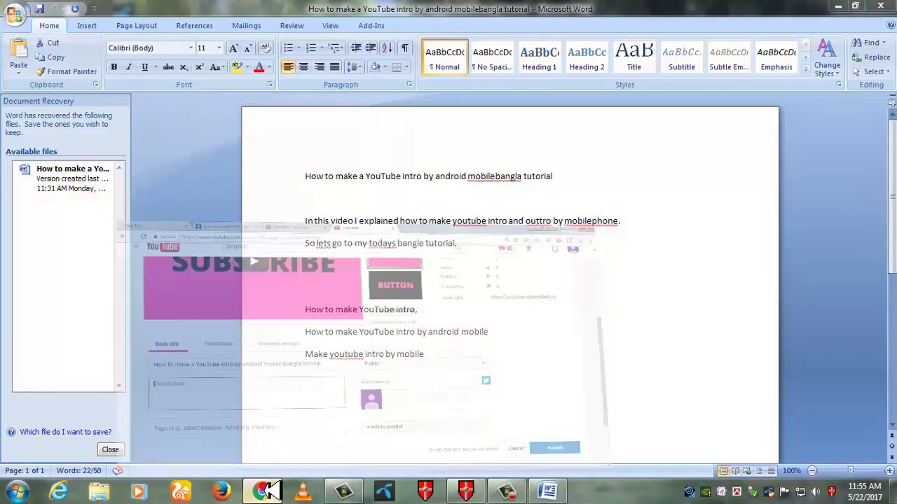
pyautogui.rightClick(95, 317)
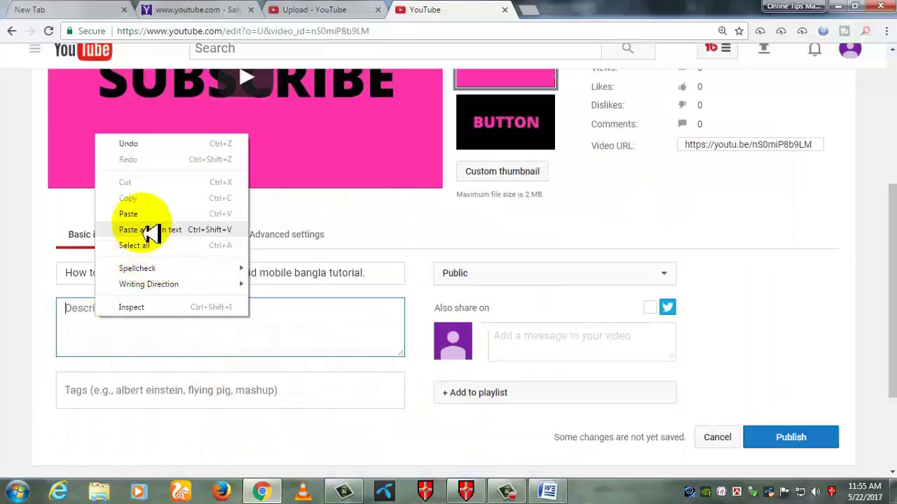
pyautogui.click(138, 214)
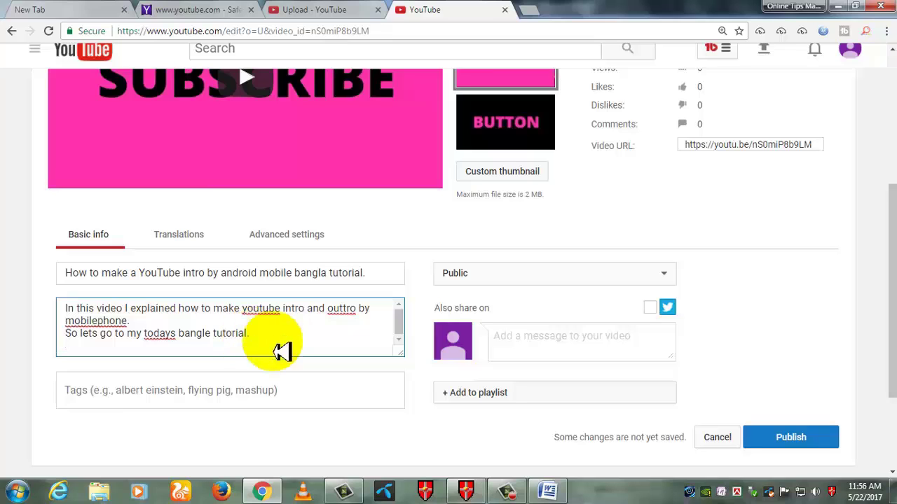
# Copy the phrase "How to make YouTube intro," from the Word document and add it as the video's first tag in Chrome.
pyautogui.click(83, 396)
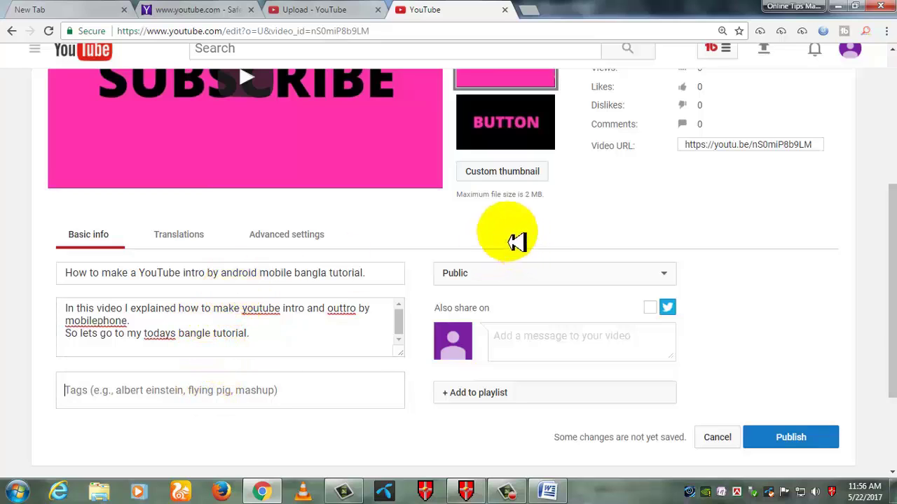
pyautogui.click(838, 6)
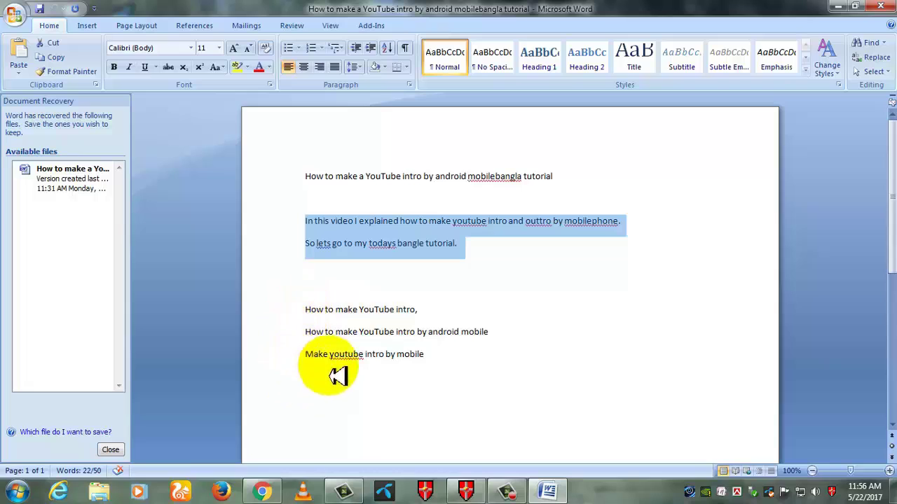
pyautogui.moveTo(306, 310); pyautogui.dragTo(426, 329)
pyautogui.hotkey('ctrl', 'c')
pyautogui.rightClick(384, 326)
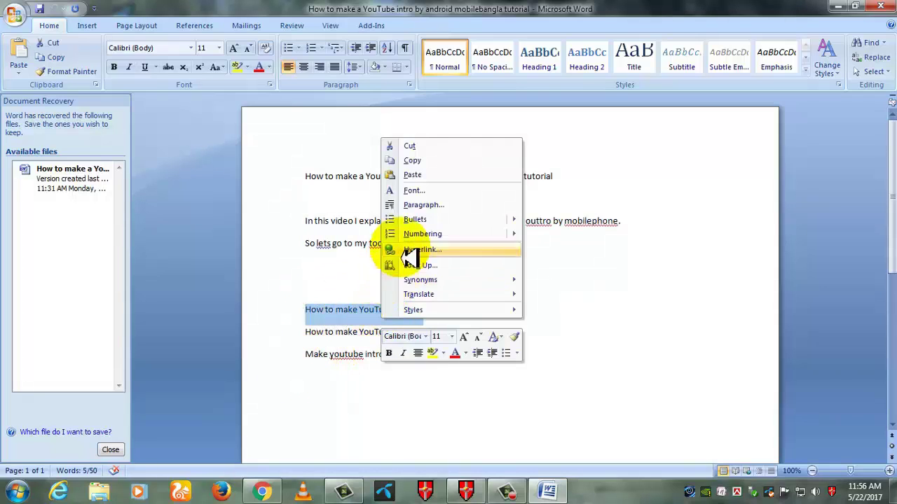
pyautogui.click(430, 166)
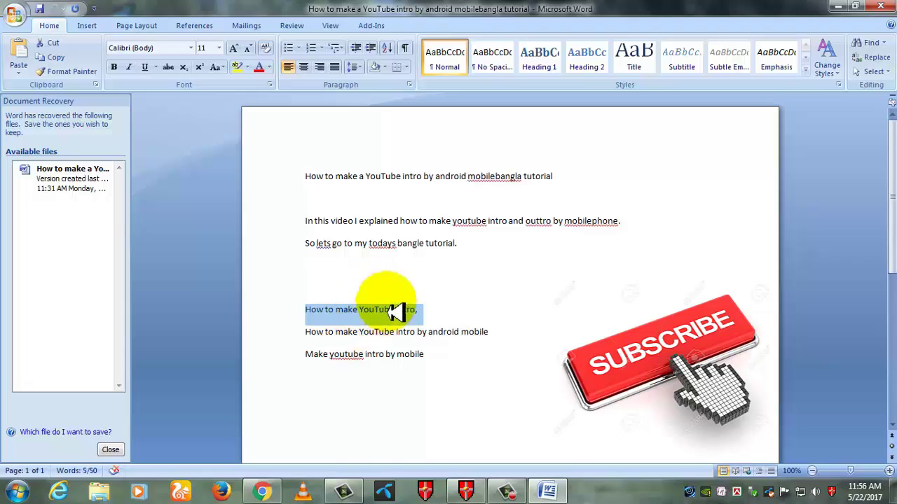
pyautogui.click(261, 492)
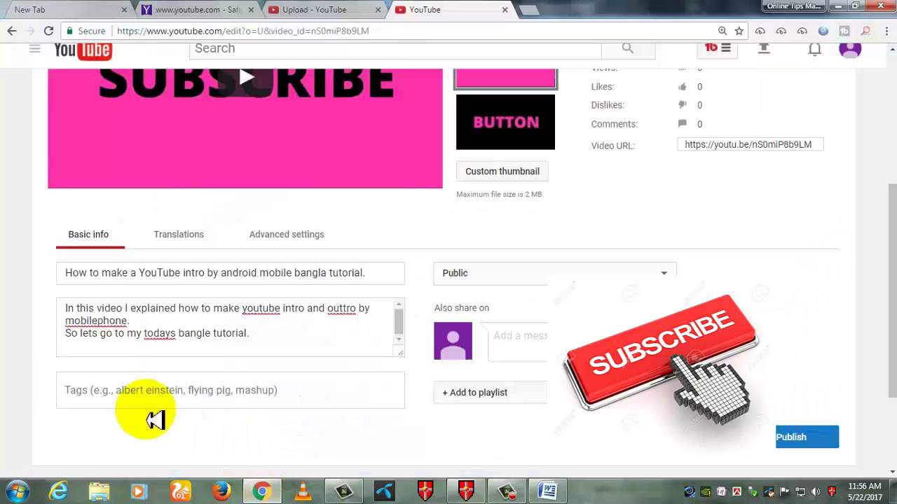
pyautogui.click(76, 403)
pyautogui.rightClick(77, 397)
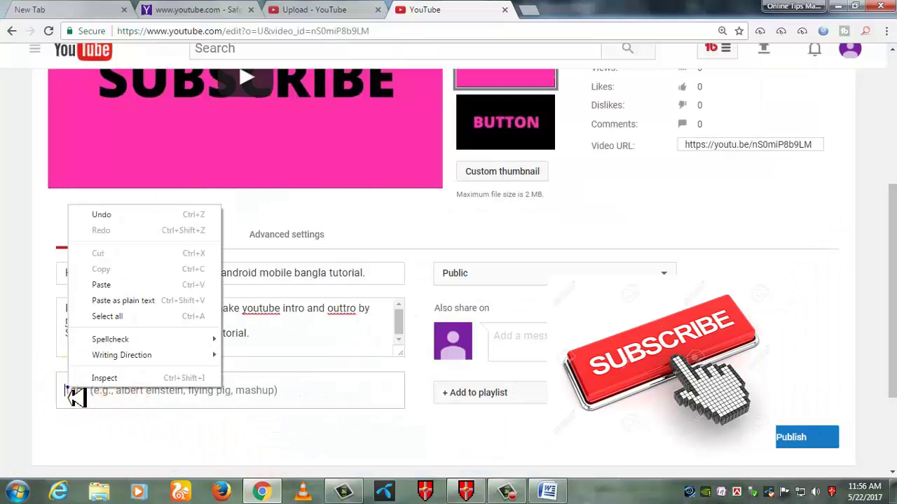
pyautogui.click(98, 284)
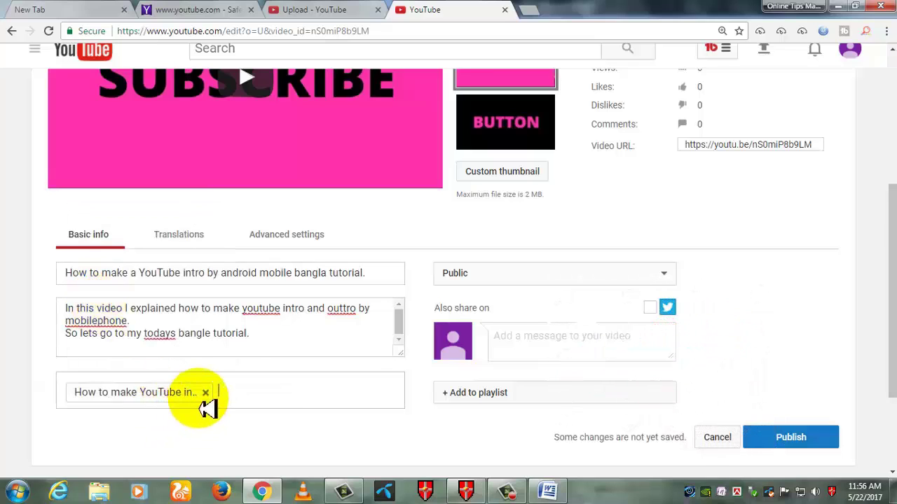
# Copy the phrase "How to make YouTube intro by android mobile" from the Word document and add it as the video's second tag in Chrome.
pyautogui.click(241, 405)
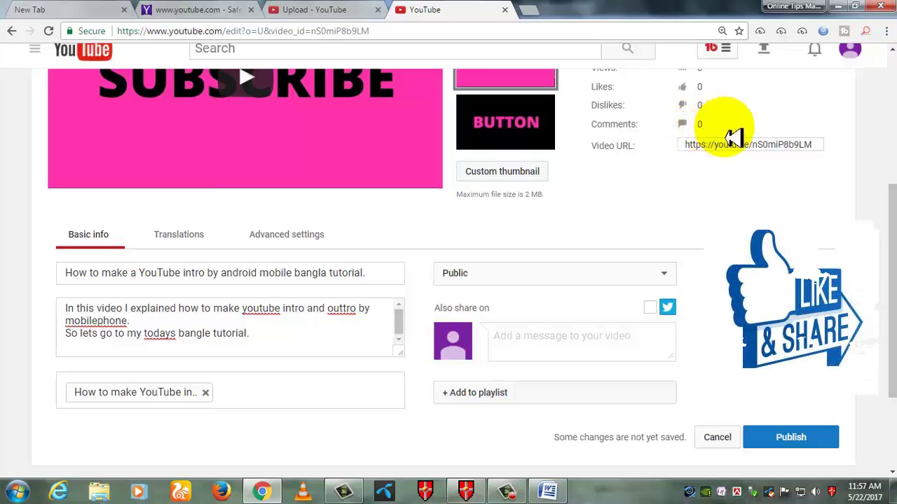
pyautogui.click(837, 10)
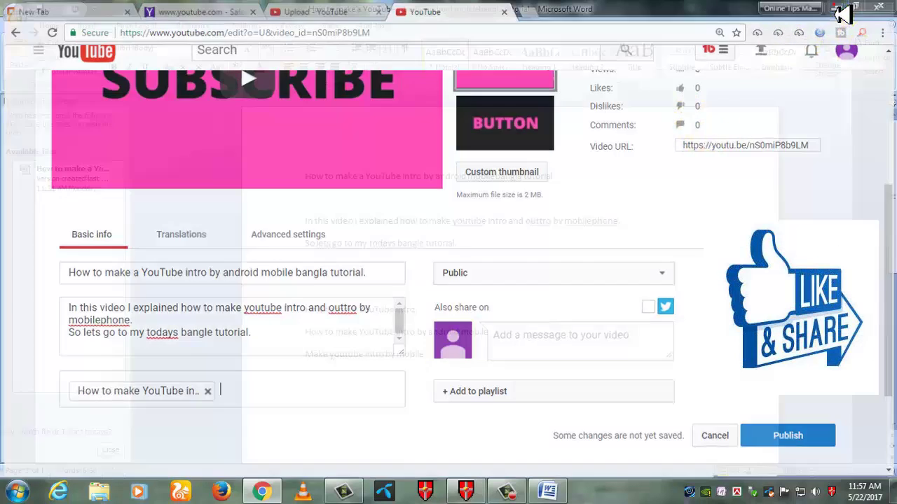
pyautogui.moveTo(301, 339); pyautogui.dragTo(472, 344)
pyautogui.rightClick(472, 344)
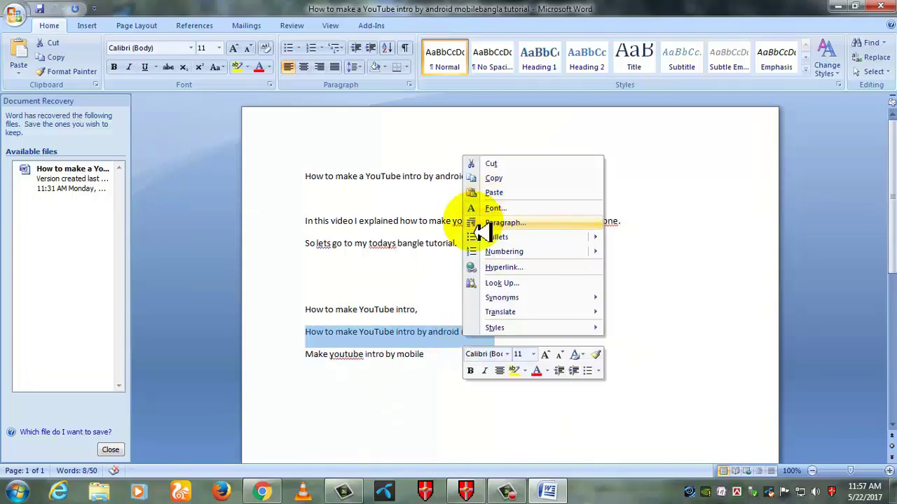
pyautogui.click(499, 178)
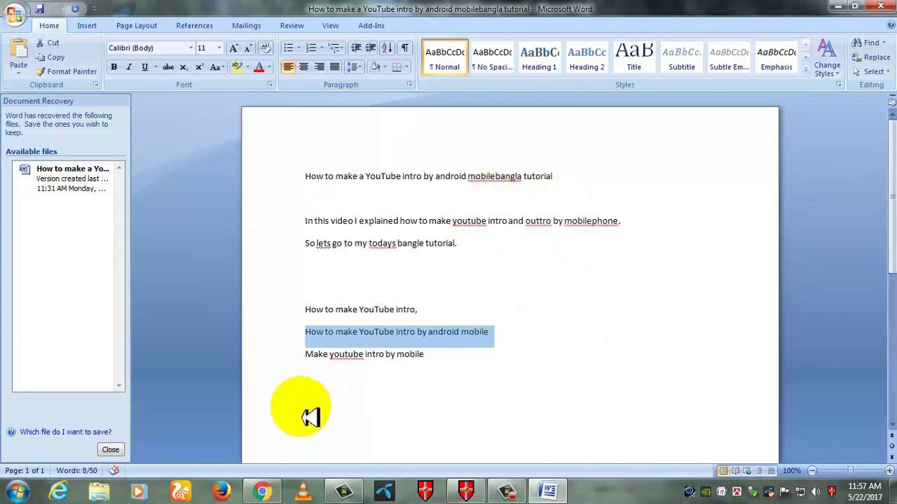
pyautogui.click(263, 490)
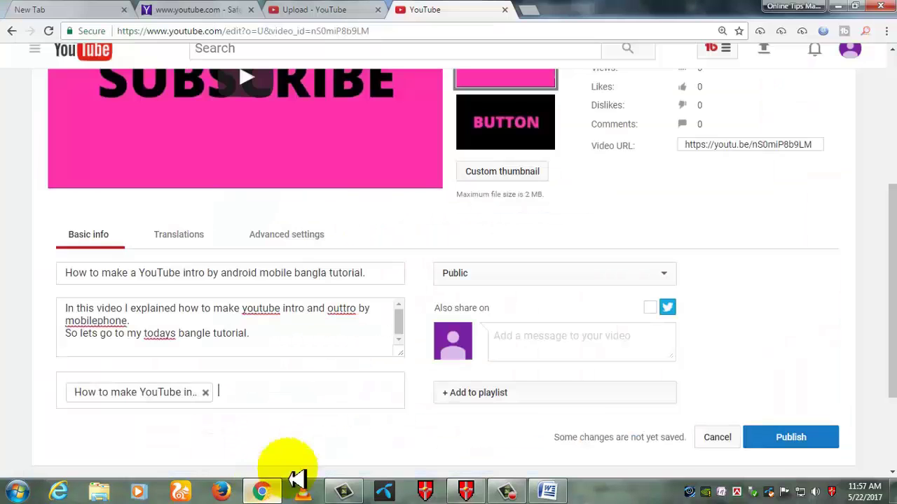
pyautogui.rightClick(241, 393)
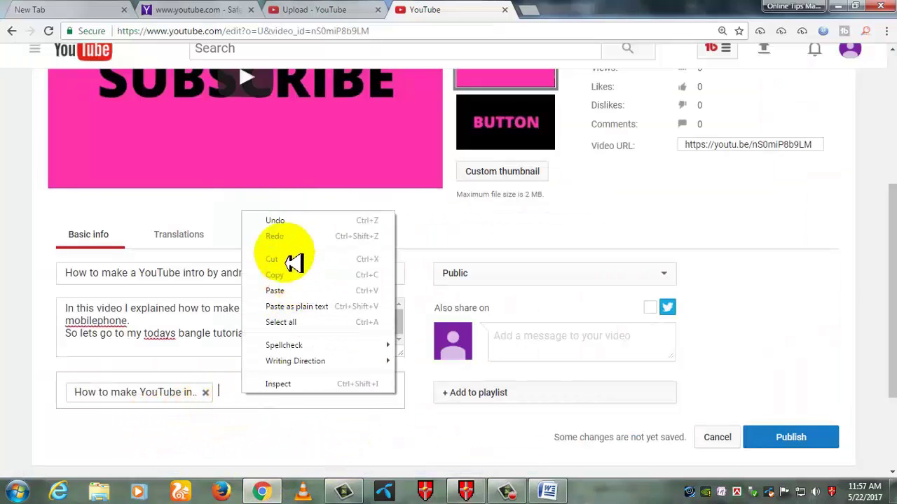
pyautogui.click(286, 291)
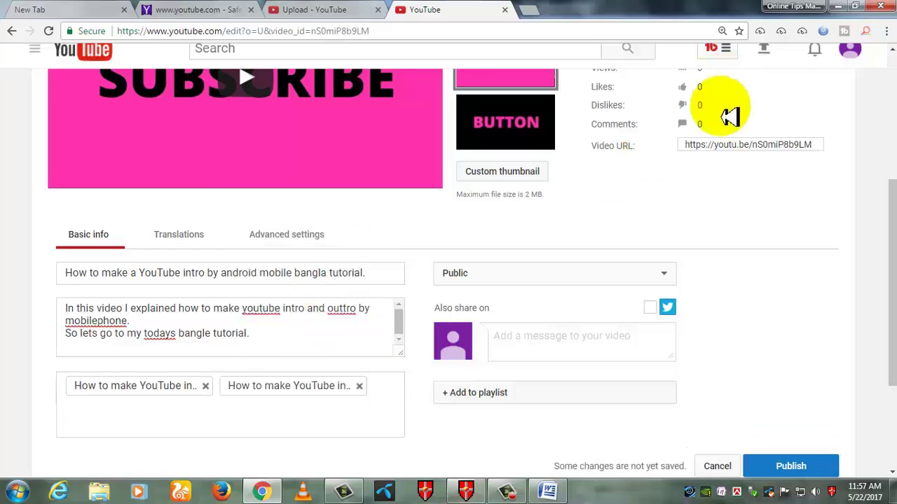
# Copy the phrase "Make youtube intro by mobile" from the Word document and add it as the video's third tag in Chrome.
pyautogui.click(842, 8)
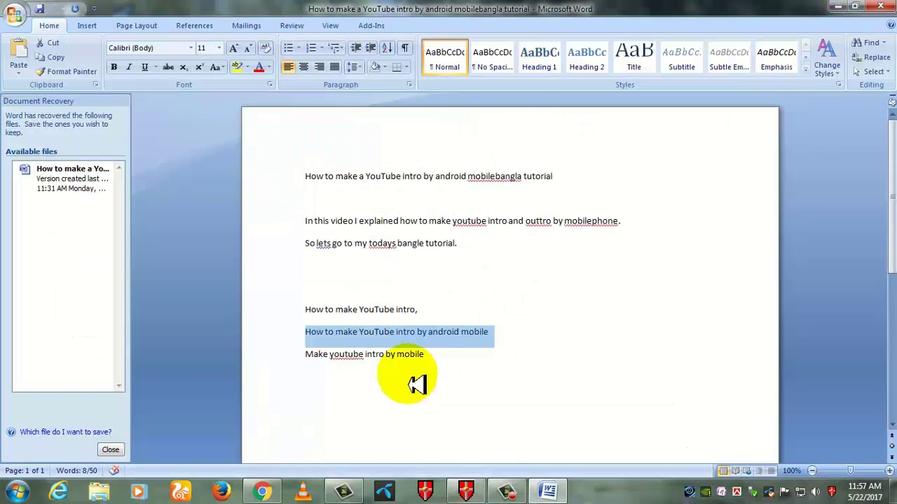
pyautogui.moveTo(424, 354); pyautogui.dragTo(330, 374)
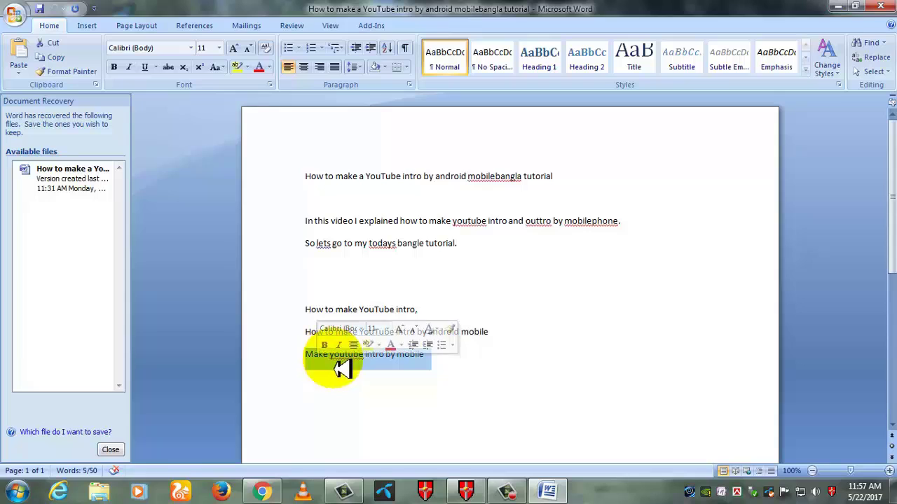
pyautogui.rightClick(336, 365)
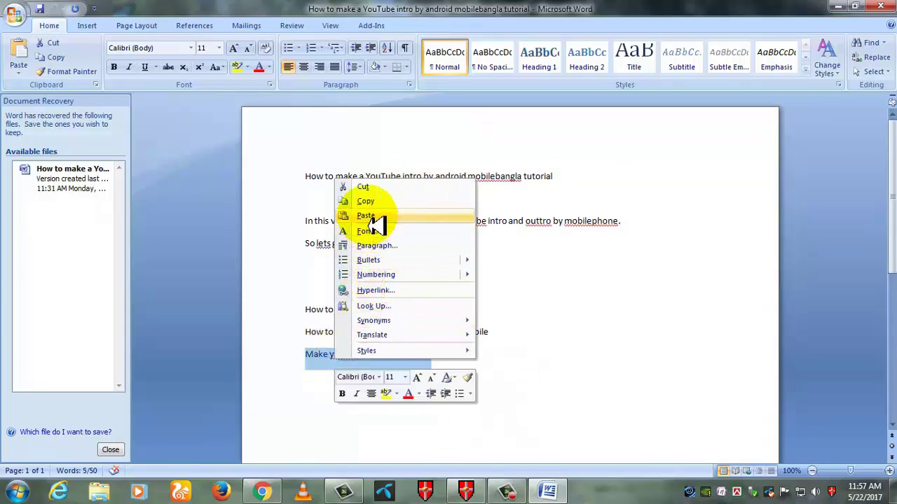
pyautogui.press('Escape')
pyautogui.click(263, 492)
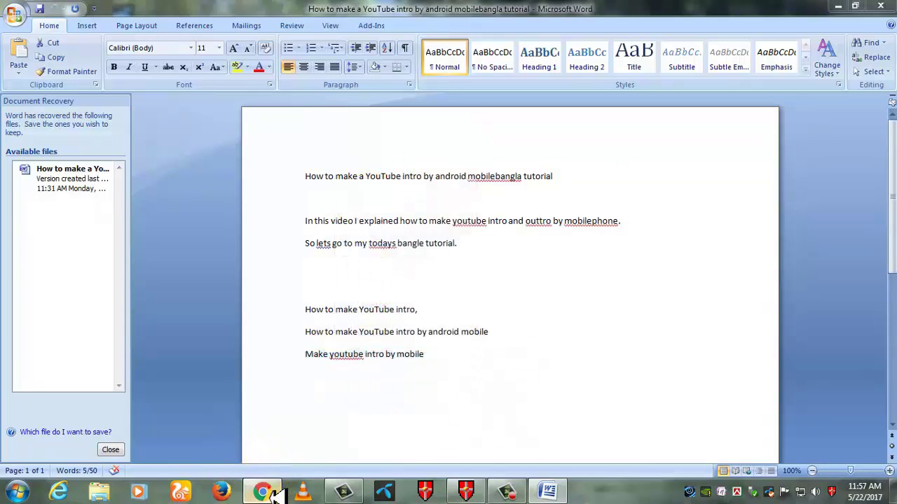
pyautogui.click(200, 386)
pyautogui.rightClick(97, 420)
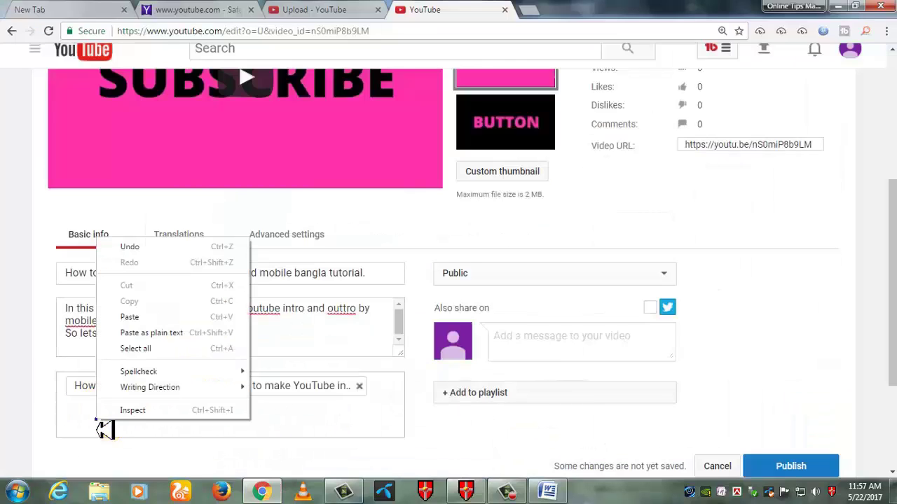
pyautogui.click(140, 319)
pyautogui.press('Return')
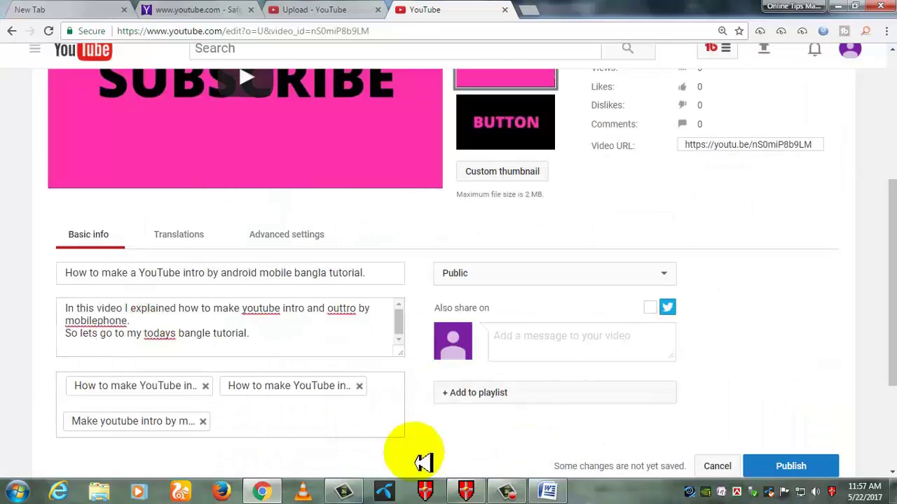
# Apply the spelling suggestions "you tube" and "mobile phone" in the video description and leave "outtro" as written.
pyautogui.scroll(-1, 527, 411)
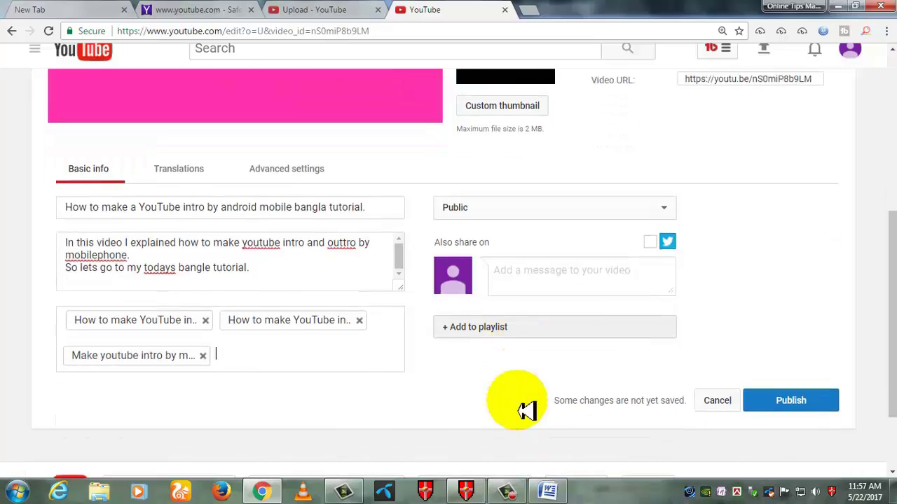
pyautogui.scroll(-1, 527, 411)
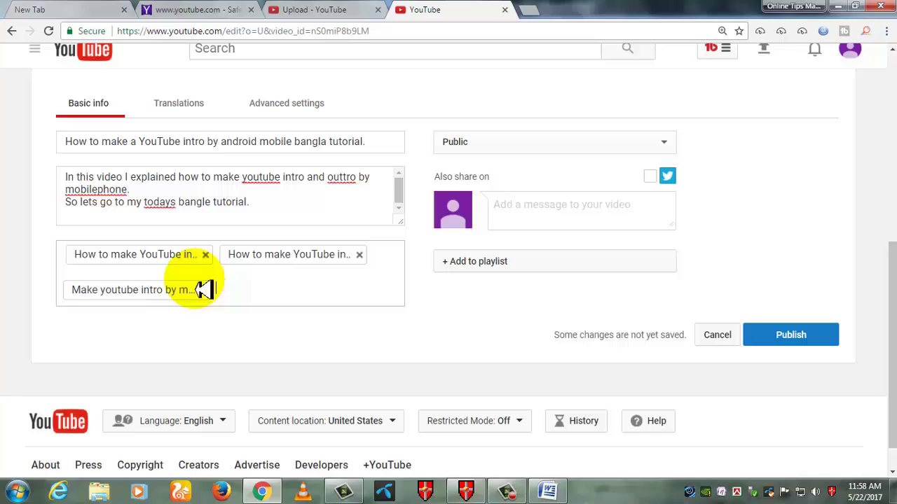
pyautogui.click(266, 178)
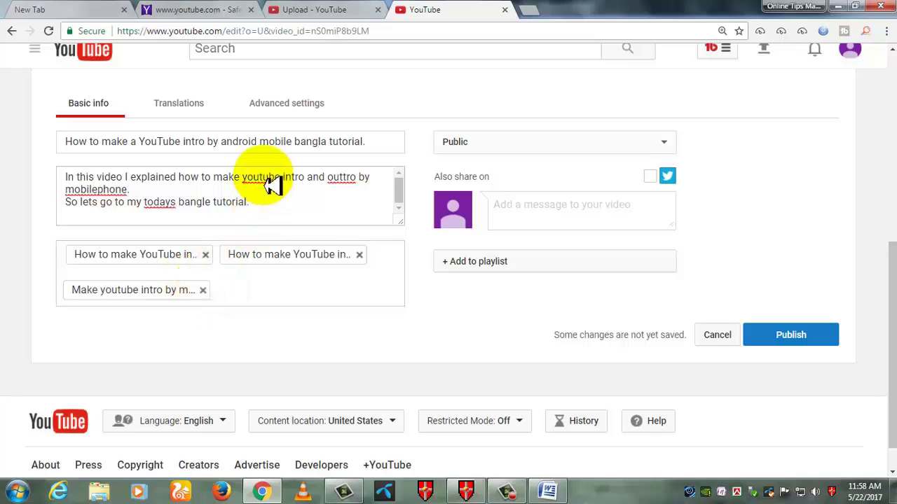
pyautogui.rightClick(266, 177)
pyautogui.click(298, 186)
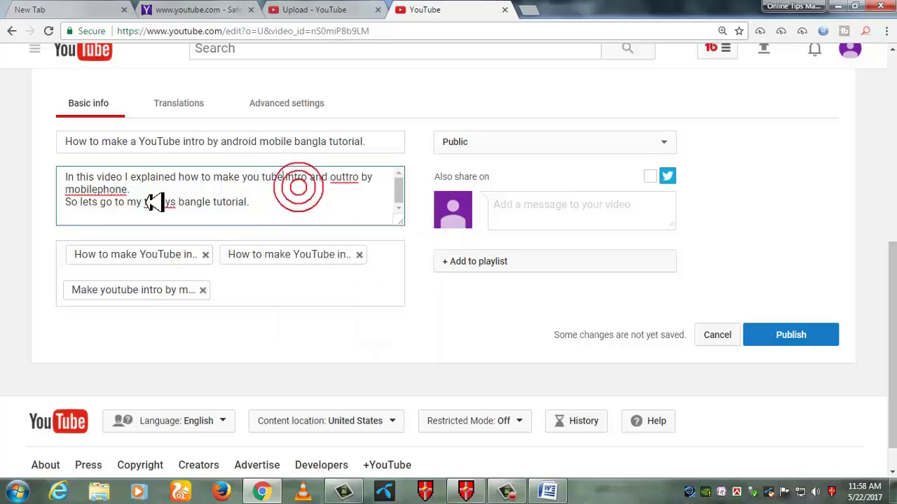
pyautogui.rightClick(99, 189)
pyautogui.click(147, 200)
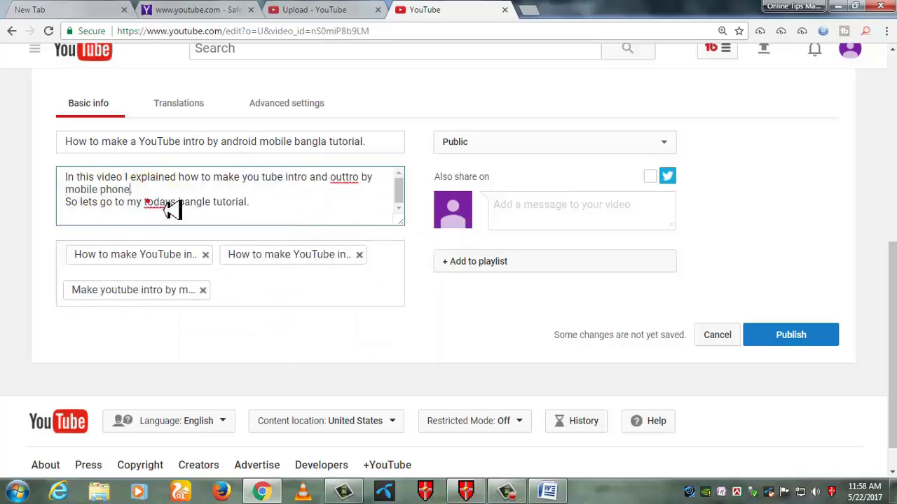
pyautogui.rightClick(345, 184)
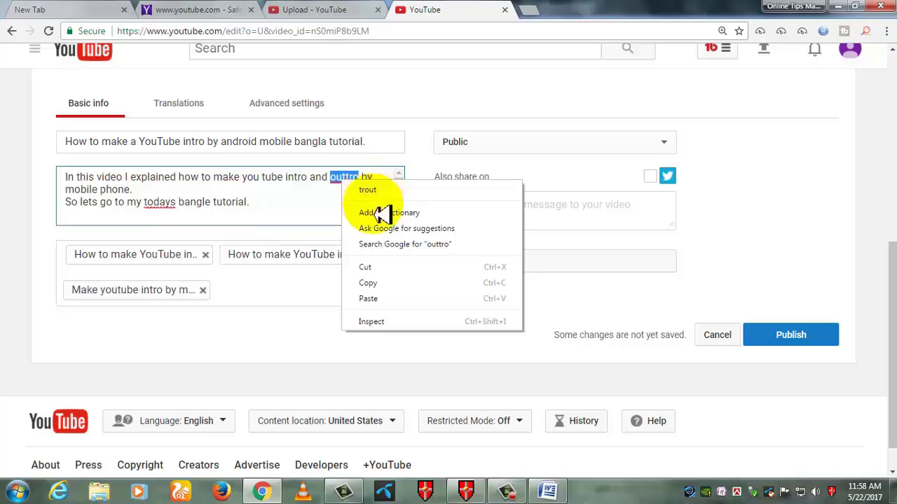
pyautogui.click(603, 286)
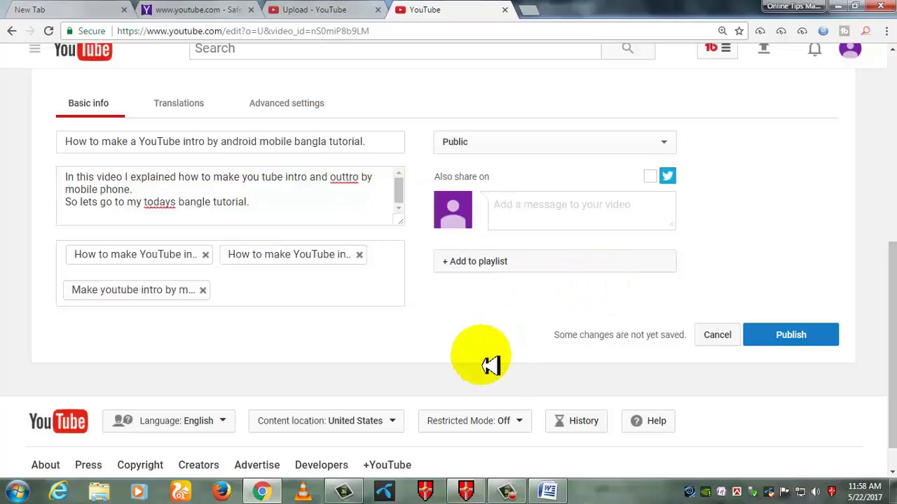
# Publish the video and check its saved basic info.
pyautogui.scroll(3, 500, 362)
pyautogui.scroll(3, 502, 362)
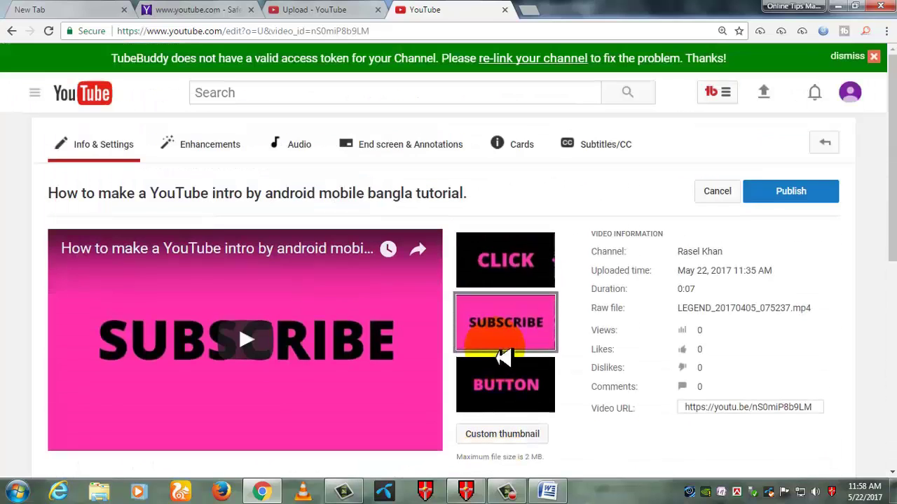
pyautogui.click(791, 193)
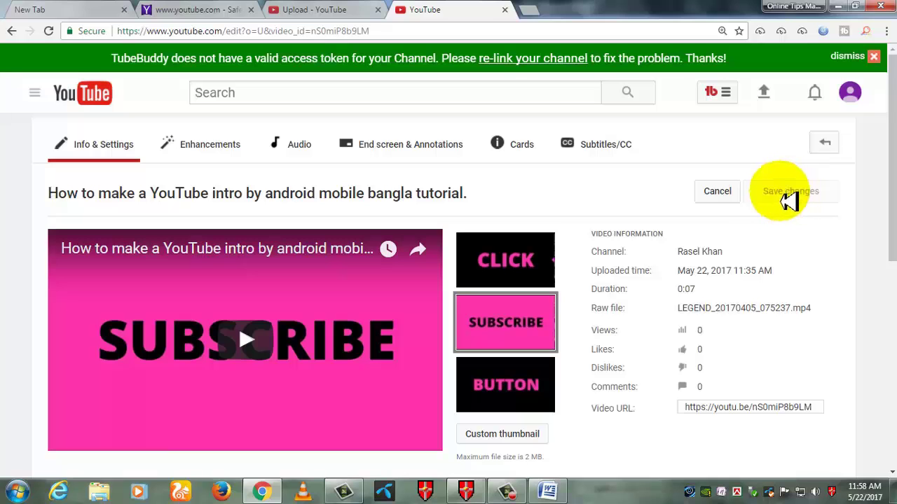
pyautogui.scroll(-4, 623, 282)
pyautogui.scroll(-3, 623, 286)
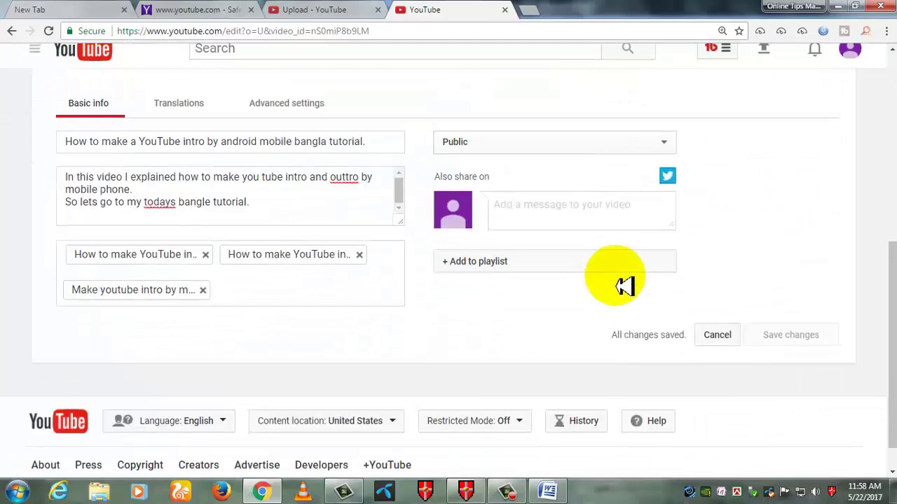
# Open the channel's own page and look at the published video in its public uploads.
pyautogui.scroll(1, 622, 308)
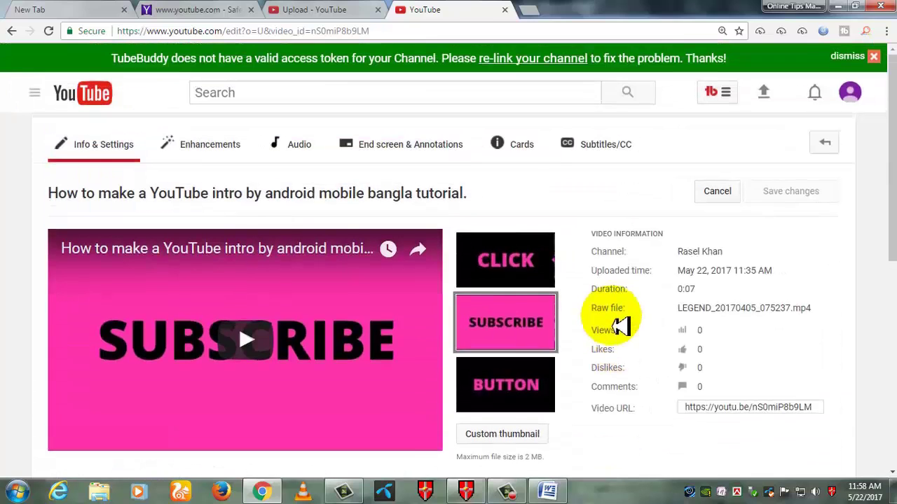
pyautogui.click(35, 95)
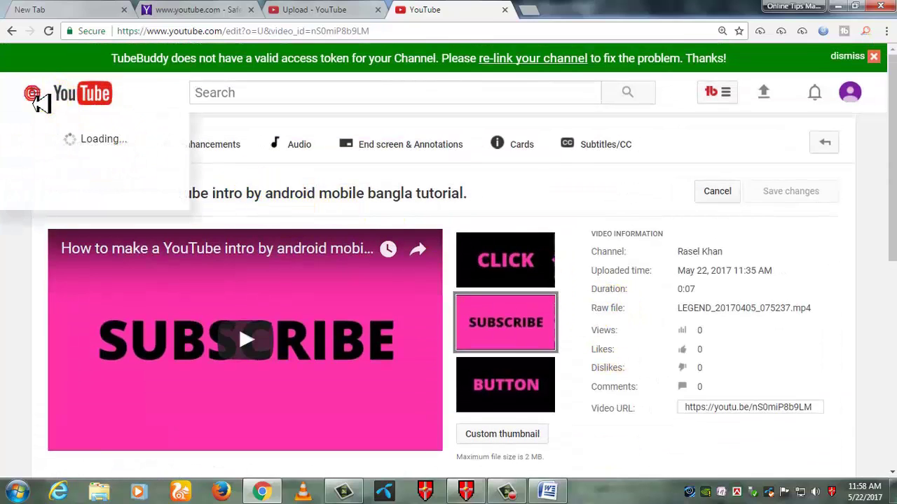
pyautogui.click(59, 133)
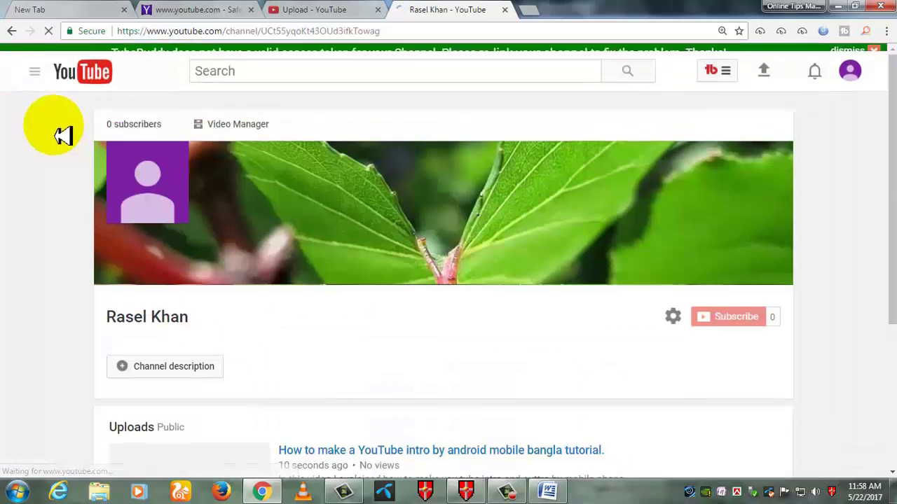
pyautogui.scroll(-3, 351, 318)
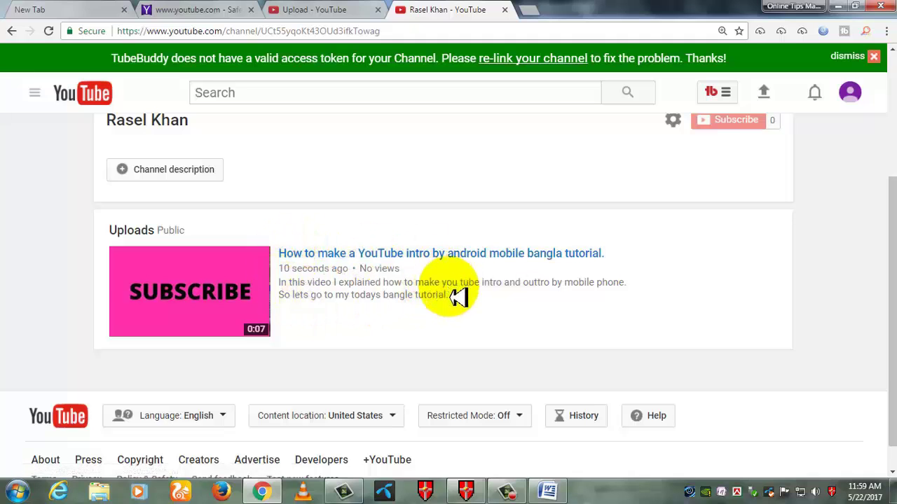
pyautogui.scroll(-1, 440, 330)
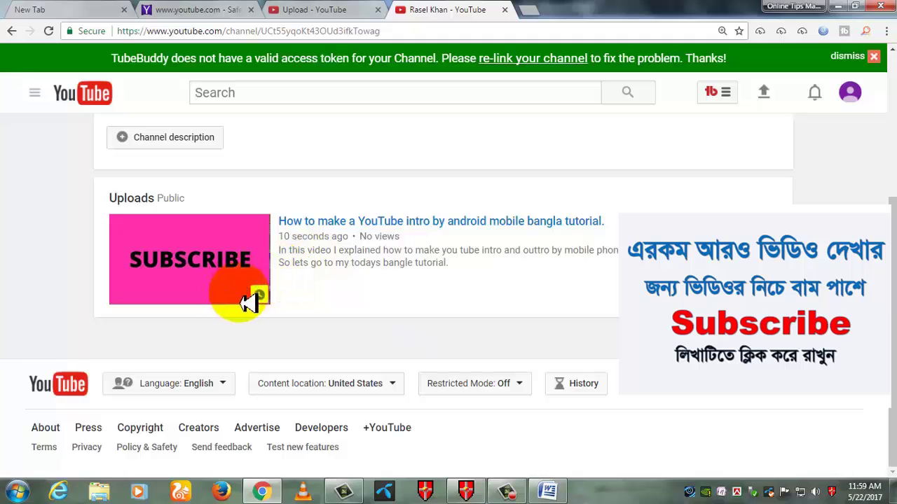
# Open the Video Manager from the channel page.
pyautogui.scroll(1, 250, 294)
pyautogui.scroll(3, 245, 256)
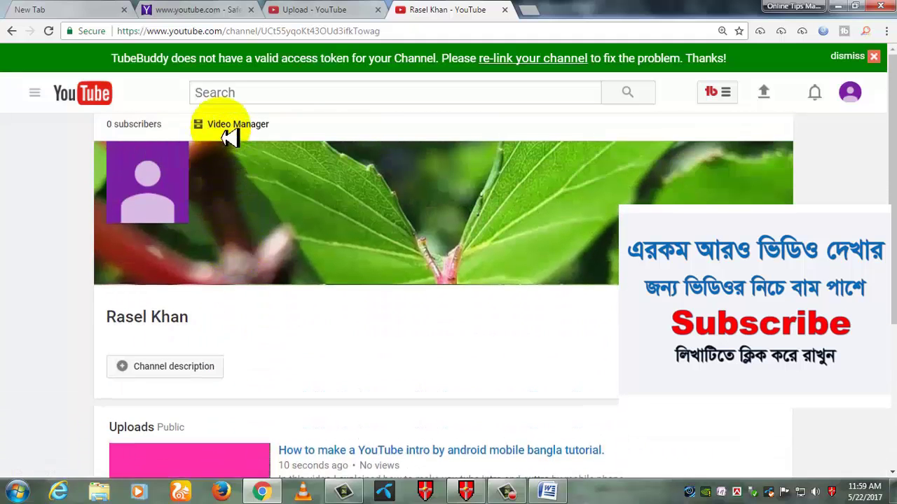
pyautogui.click(229, 133)
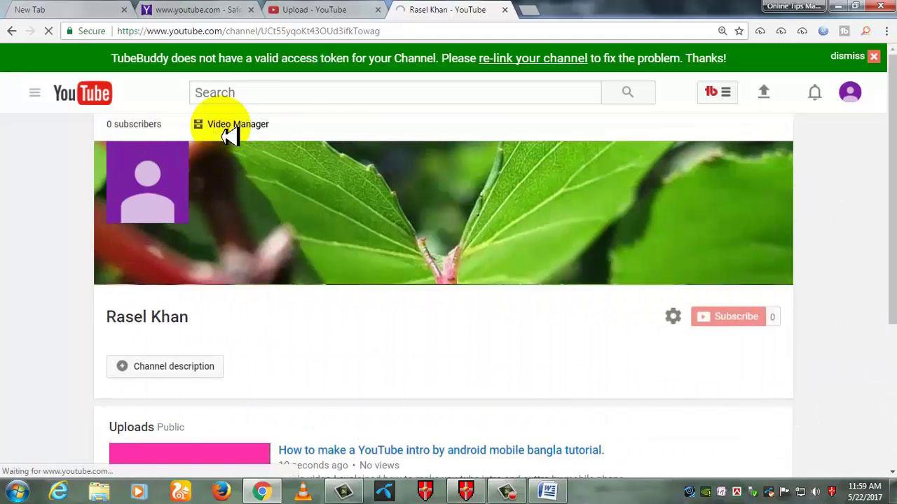